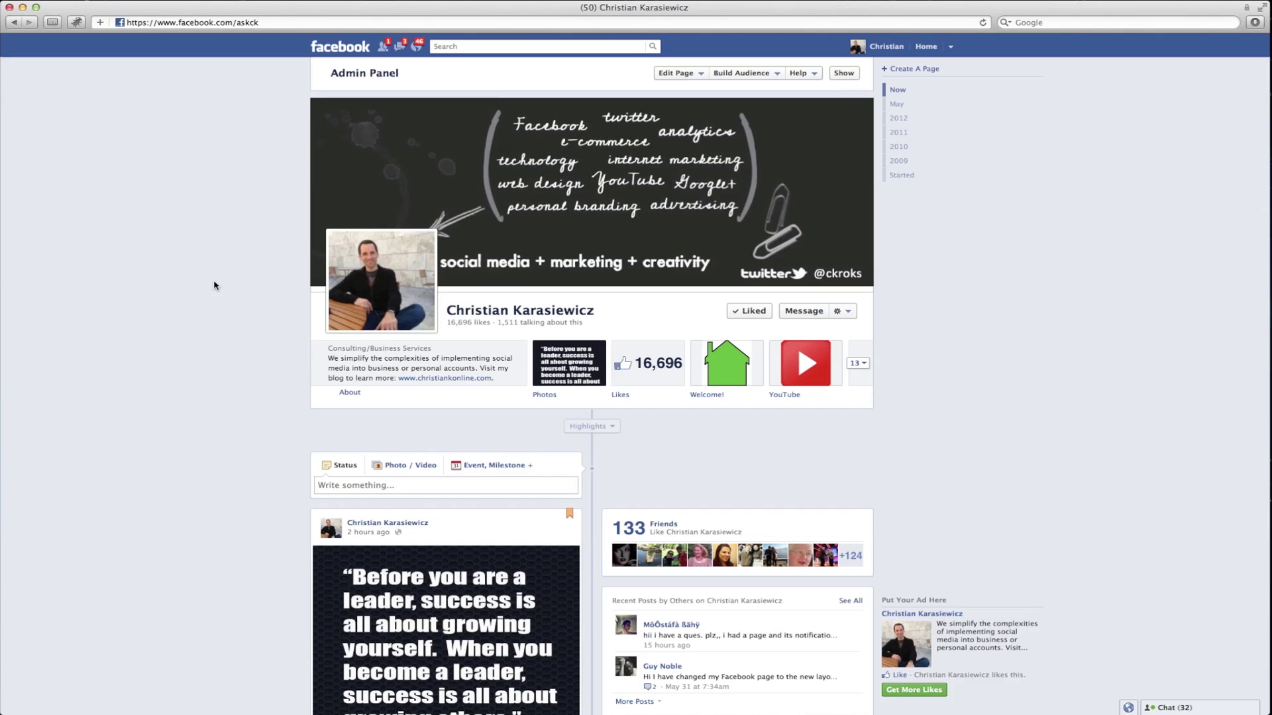
{"action": "scroll", "coordinate": [215, 285], "scroll_direction": "down", "scroll_amount": 2}
{"action": "scroll", "coordinate": [546, 438], "scroll_direction": "down", "scroll_amount": 8}
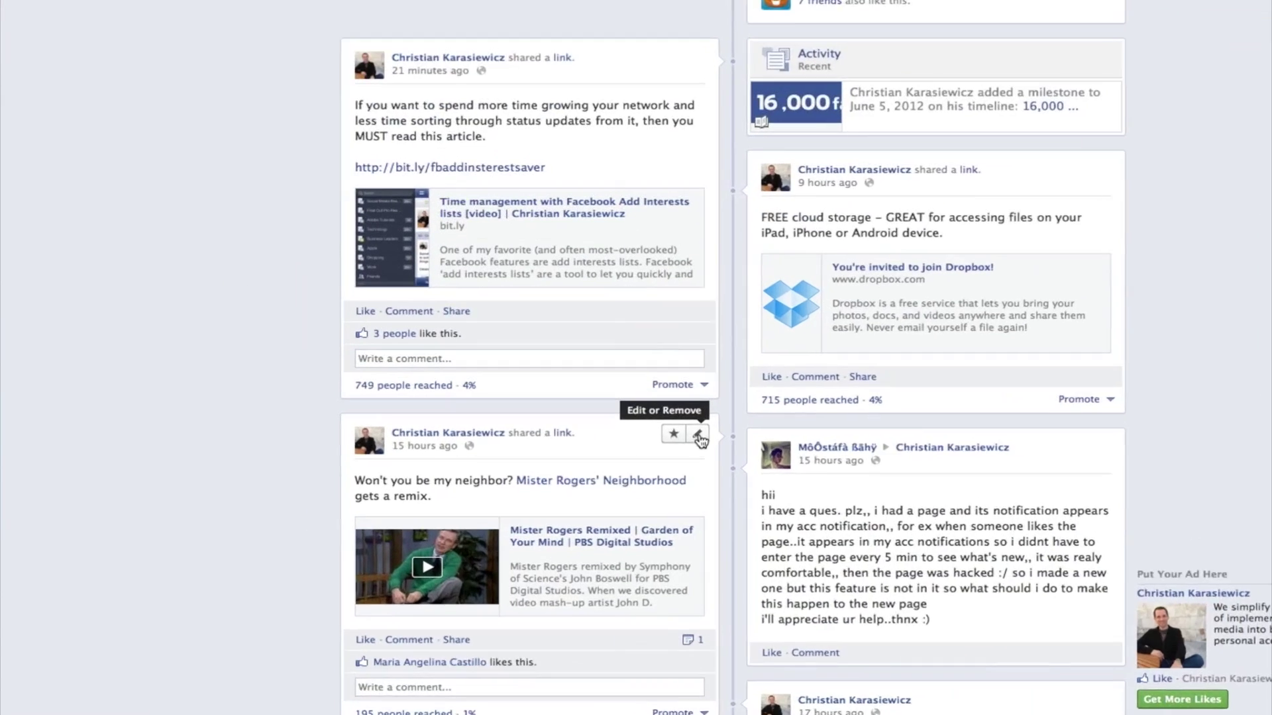
Step: Reach the Page's Activity Log via Edit Page > Use Activity Log in the Admin Panel
{"action": "left_click", "coordinate": [567, 500]}
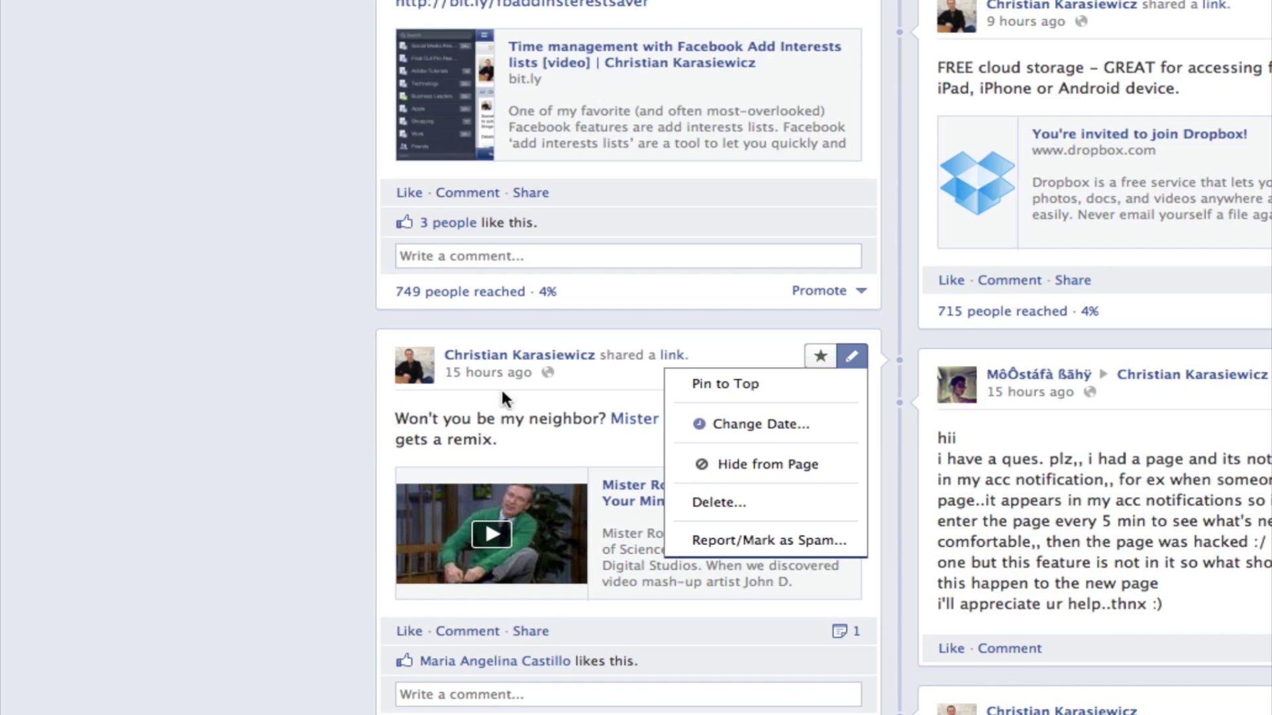
{"action": "left_click", "coordinate": [567, 502]}
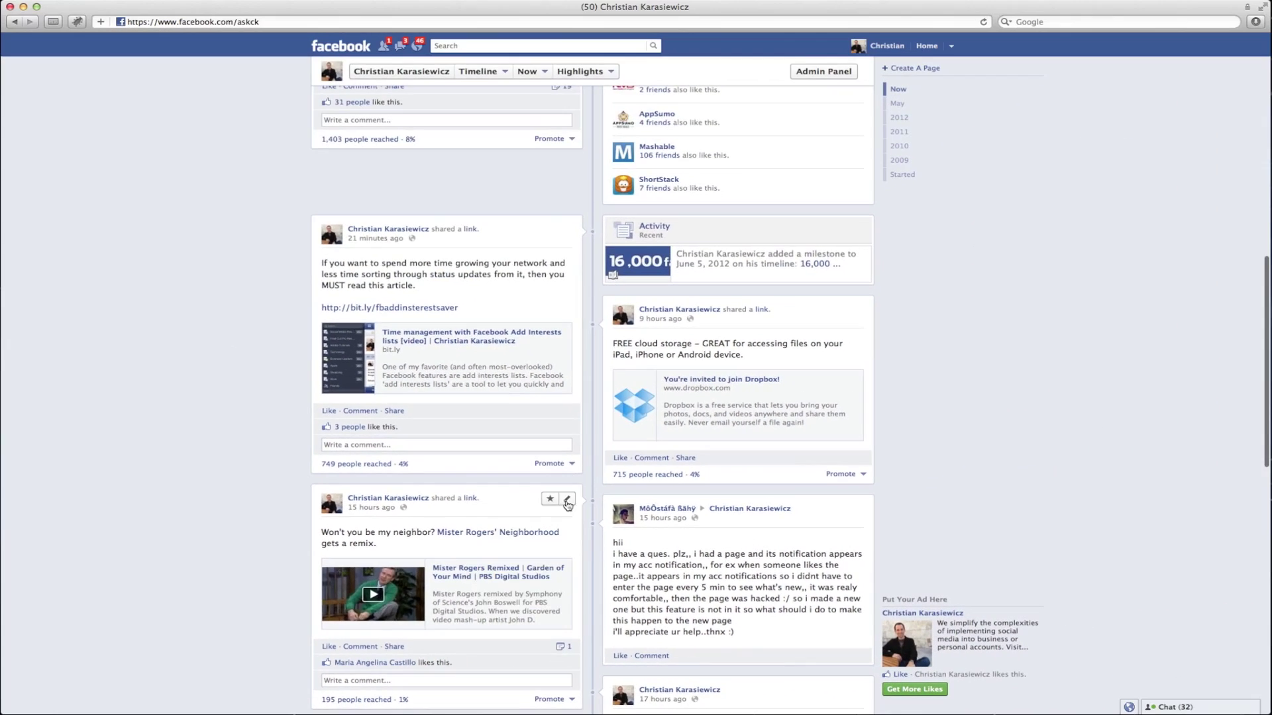
{"action": "scroll", "coordinate": [284, 395], "scroll_direction": "up", "scroll_amount": 3}
{"action": "scroll", "coordinate": [250, 398], "scroll_direction": "up", "scroll_amount": 5}
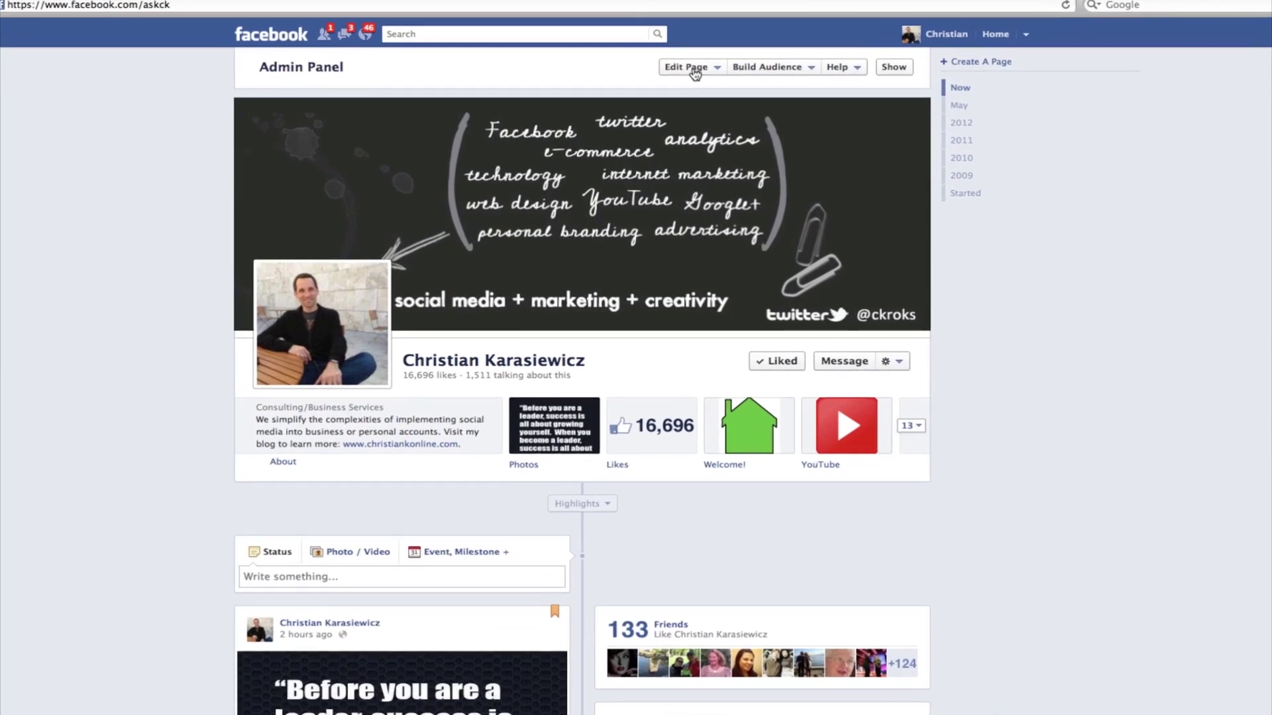
{"action": "left_click", "coordinate": [684, 76]}
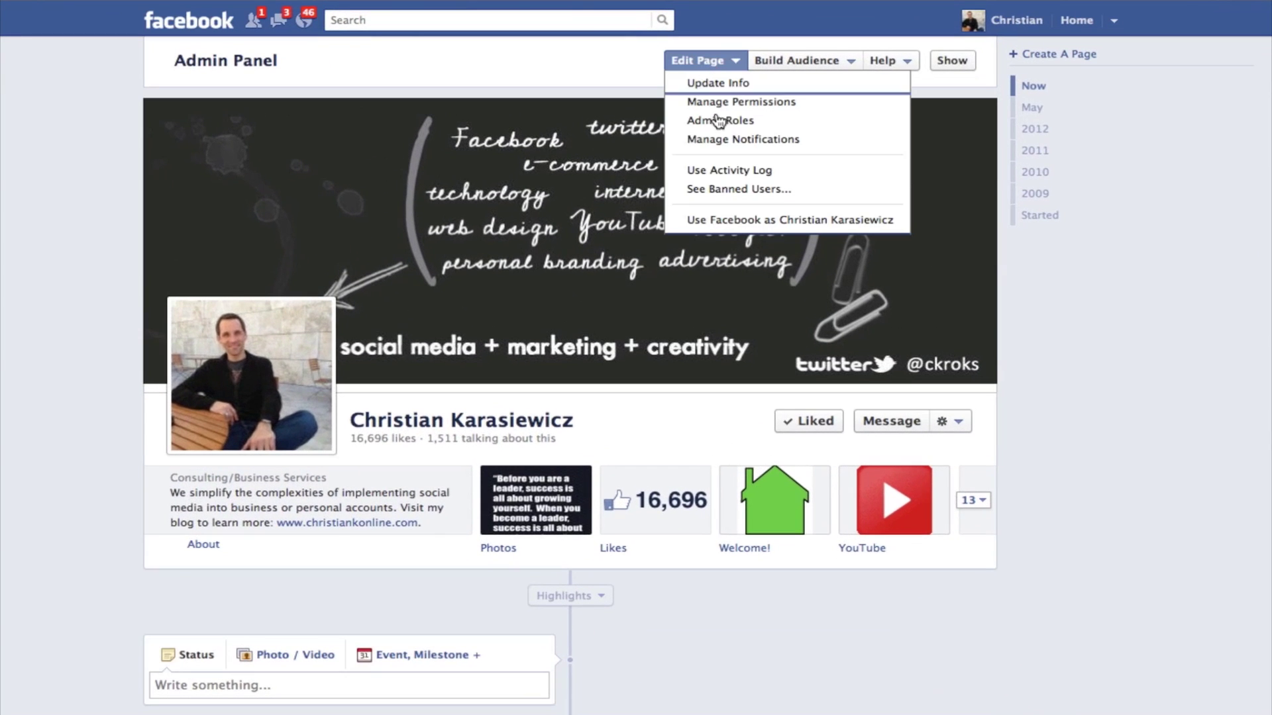
{"action": "left_click", "coordinate": [727, 171]}
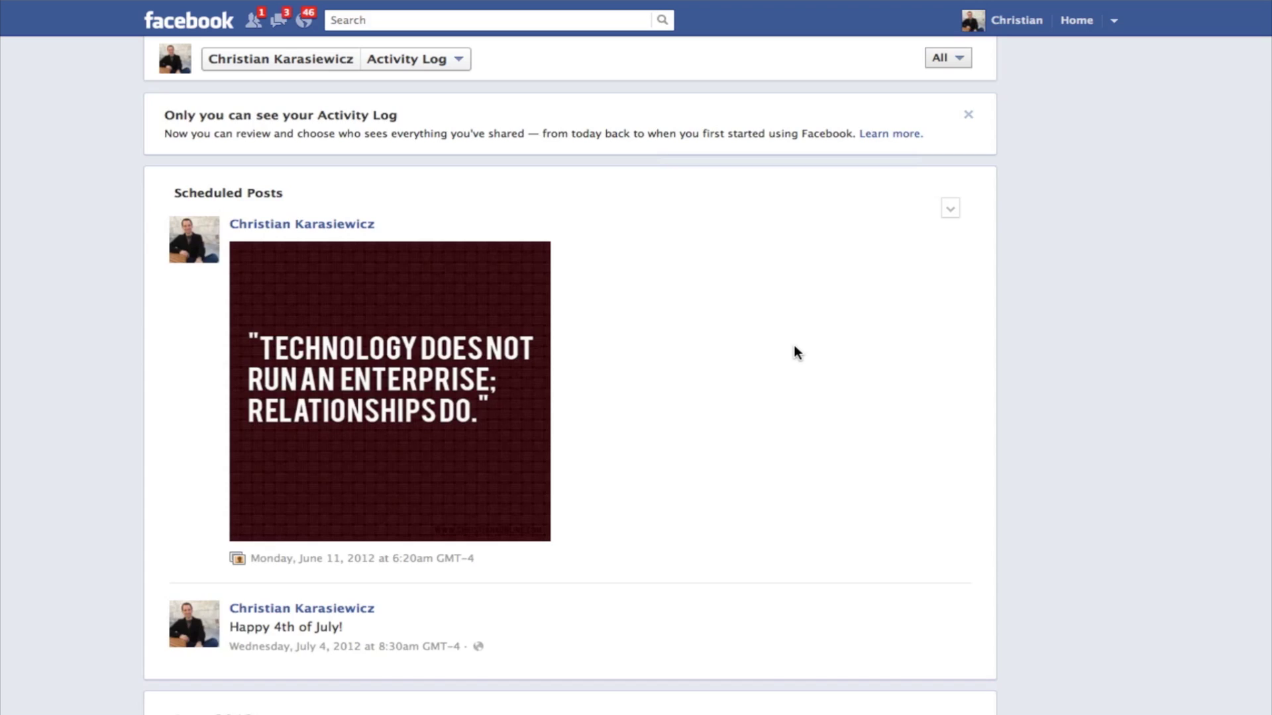
{"action": "scroll", "coordinate": [794, 345], "scroll_direction": "down", "scroll_amount": 4}
{"action": "scroll", "coordinate": [797, 338], "scroll_direction": "down", "scroll_amount": 1}
{"action": "scroll", "coordinate": [795, 339], "scroll_direction": "up", "scroll_amount": 4}
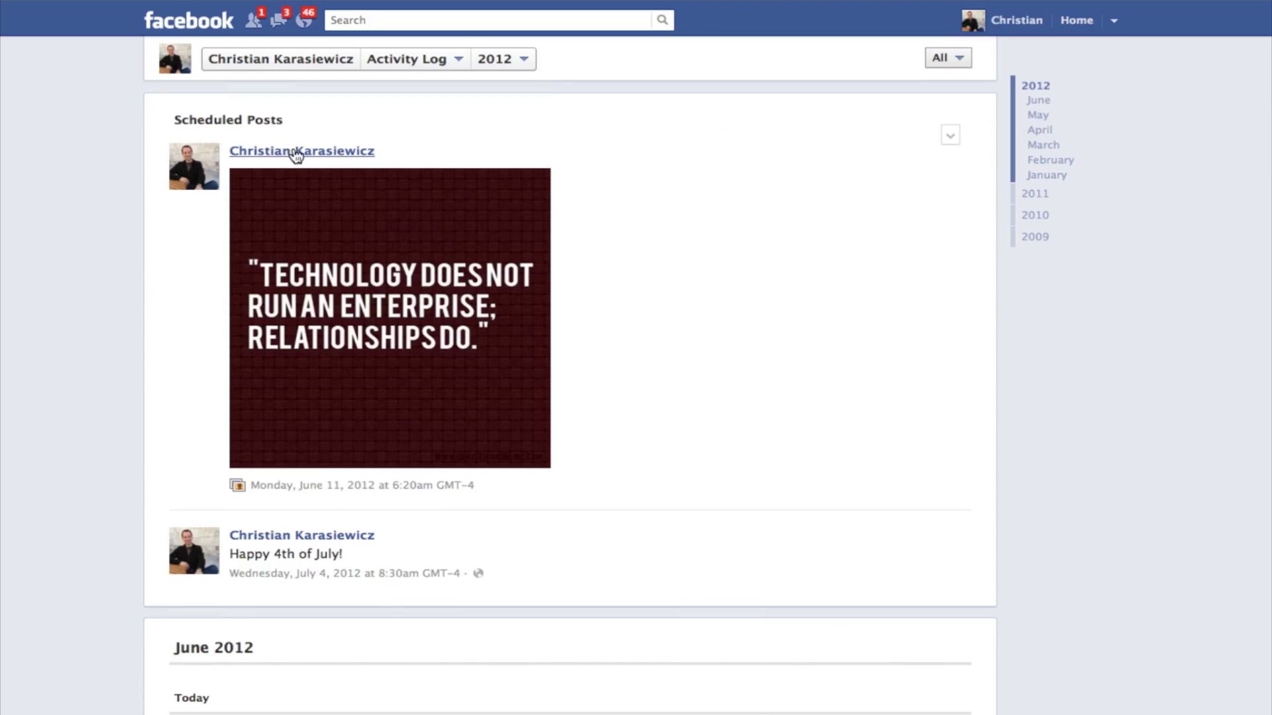
Step: Highlight the Scheduled Posts and June 2012 headings in the Activity Log
{"action": "left_click_drag", "start_coordinate": [170, 118], "coordinate": [333, 120]}
{"action": "left_click", "coordinate": [229, 120]}
{"action": "scroll", "coordinate": [82, 372], "scroll_direction": "down", "scroll_amount": 4}
{"action": "scroll", "coordinate": [89, 378], "scroll_direction": "down", "scroll_amount": 3}
{"action": "scroll", "coordinate": [96, 379], "scroll_direction": "up", "scroll_amount": 2}
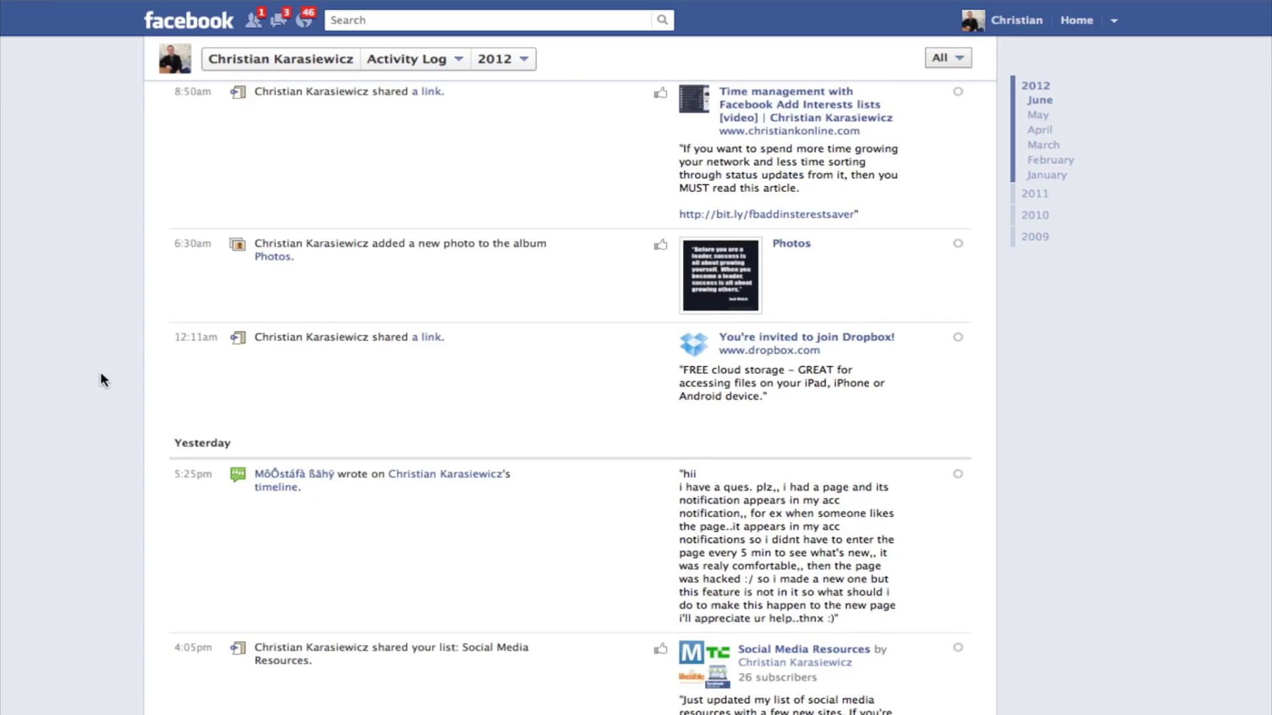
{"action": "scroll", "coordinate": [162, 199], "scroll_direction": "up", "scroll_amount": 1}
{"action": "scroll", "coordinate": [162, 176], "scroll_direction": "up", "scroll_amount": 2}
{"action": "left_click_drag", "start_coordinate": [182, 155], "coordinate": [259, 156]}
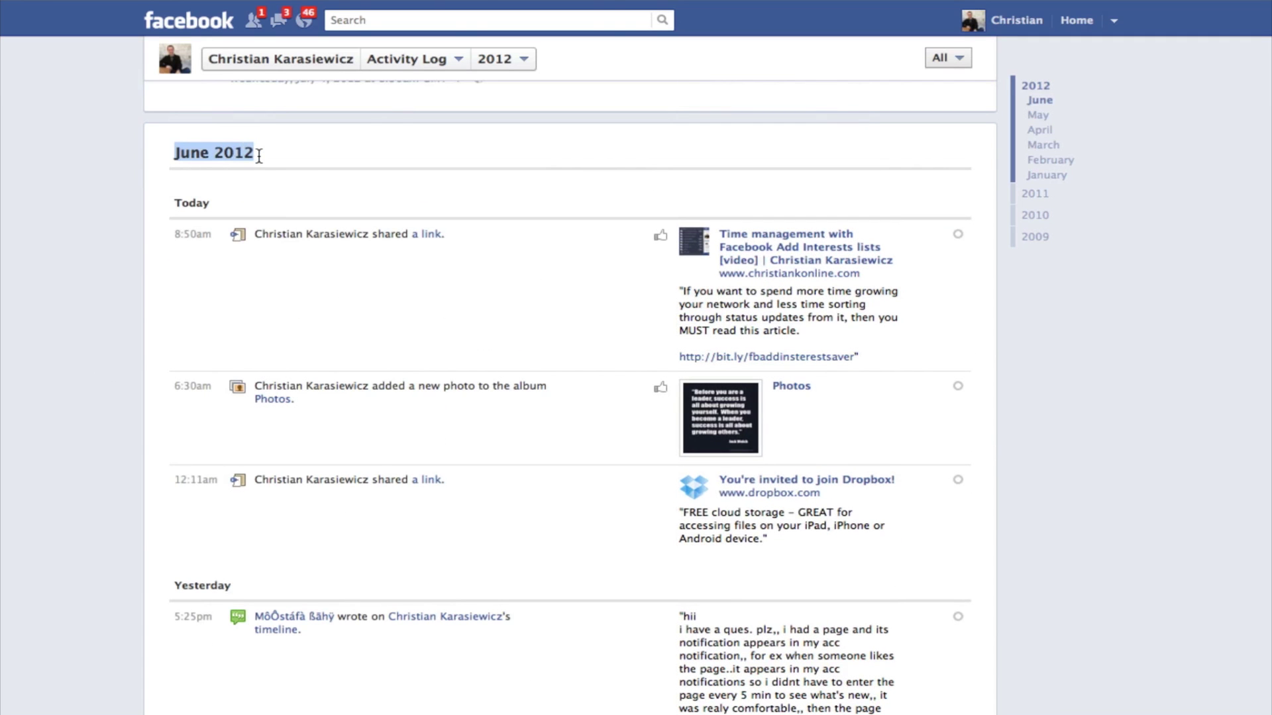
{"action": "left_click", "coordinate": [335, 238]}
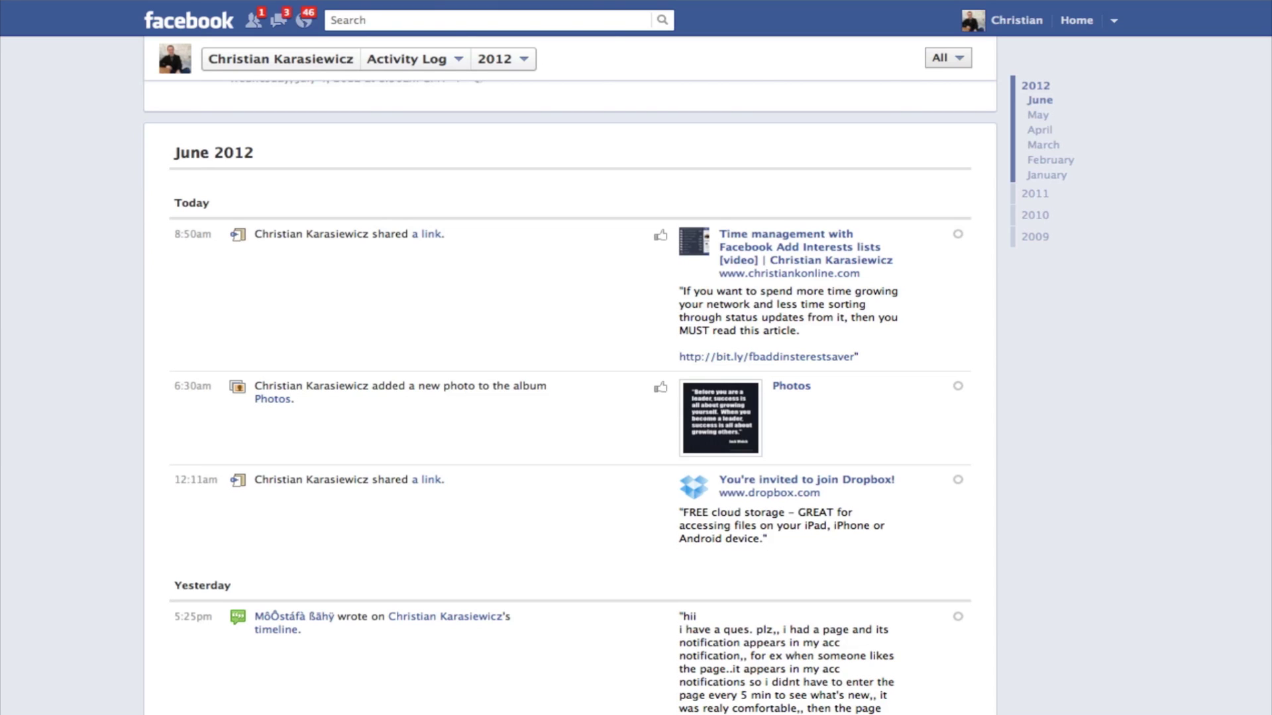
Step: Filter the Activity Log to Posts by Others
{"action": "left_click", "coordinate": [942, 64]}
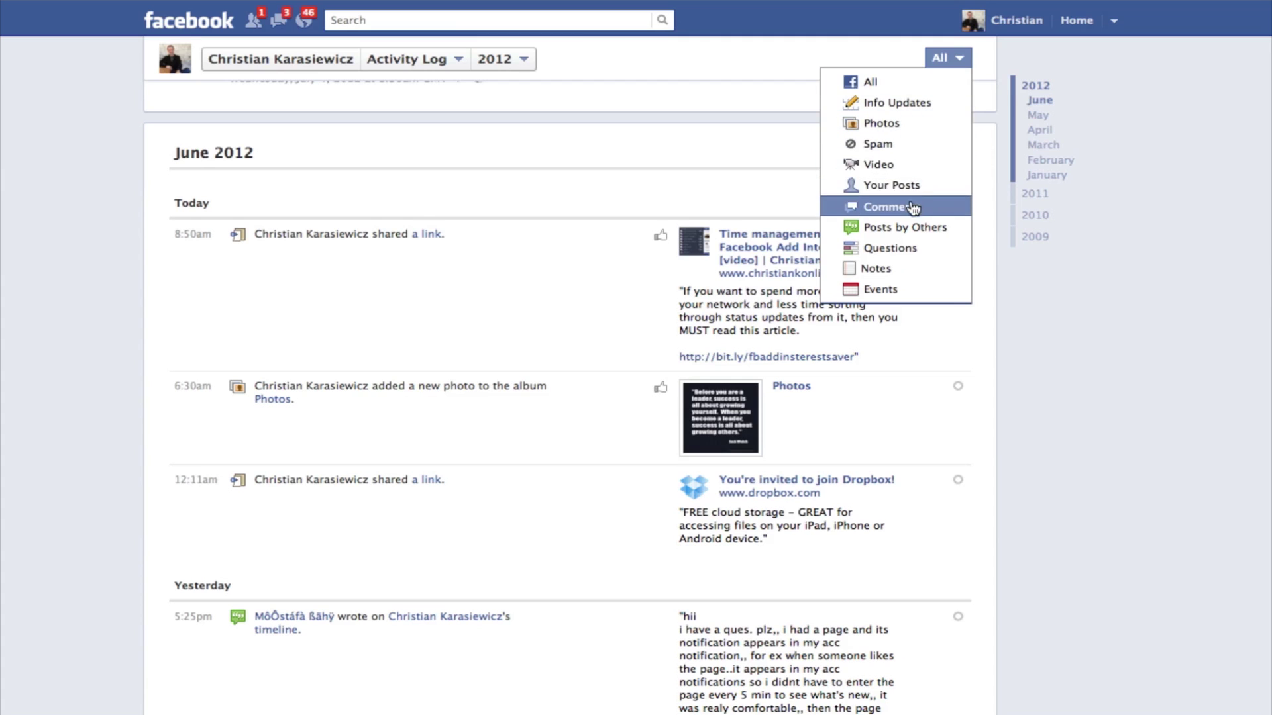
{"action": "left_click", "coordinate": [920, 229]}
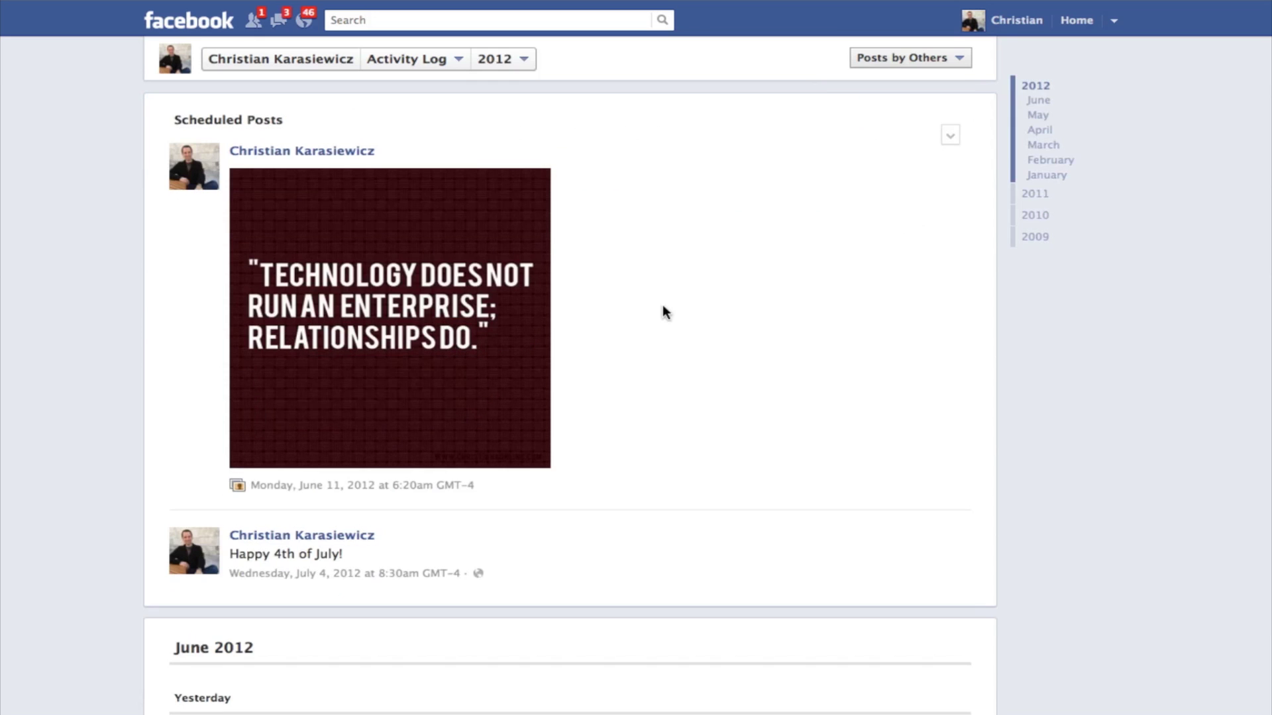
{"action": "scroll", "coordinate": [242, 355], "scroll_direction": "down", "scroll_amount": 5}
{"action": "scroll", "coordinate": [242, 356], "scroll_direction": "down", "scroll_amount": 5}
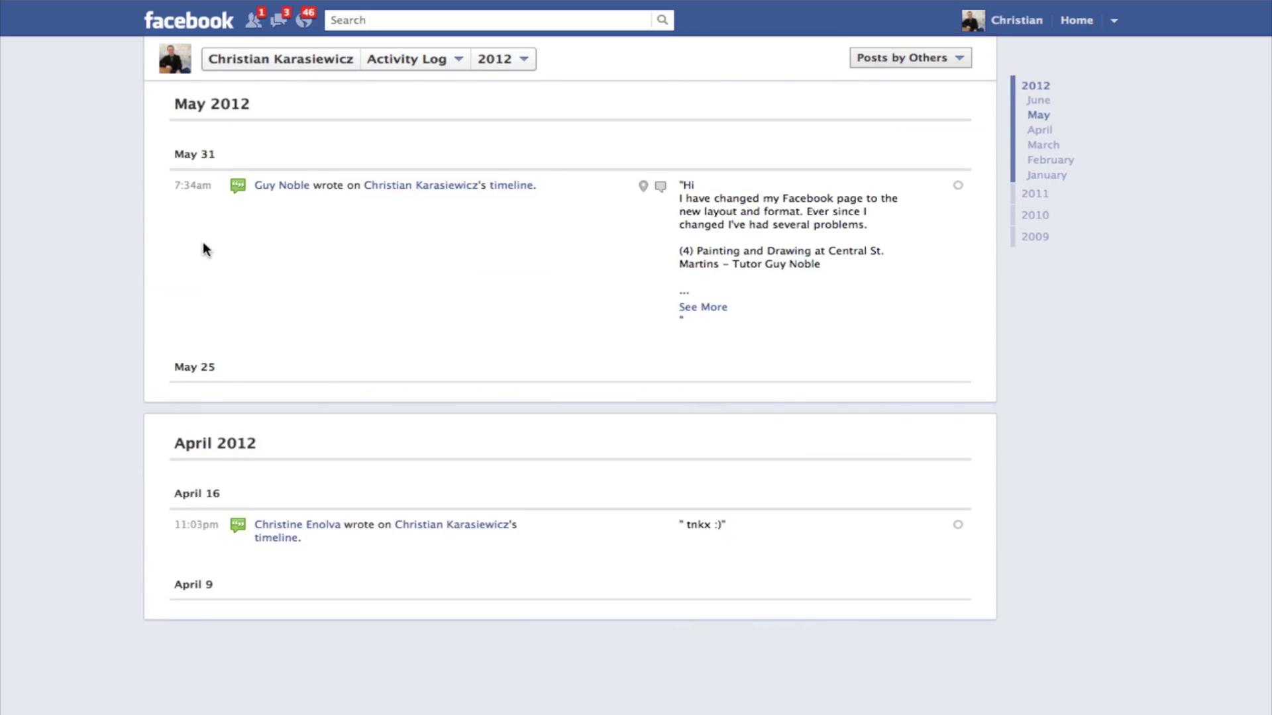
{"action": "scroll", "coordinate": [201, 248], "scroll_direction": "up", "scroll_amount": 2}
{"action": "scroll", "coordinate": [280, 299], "scroll_direction": "up", "scroll_amount": 2}
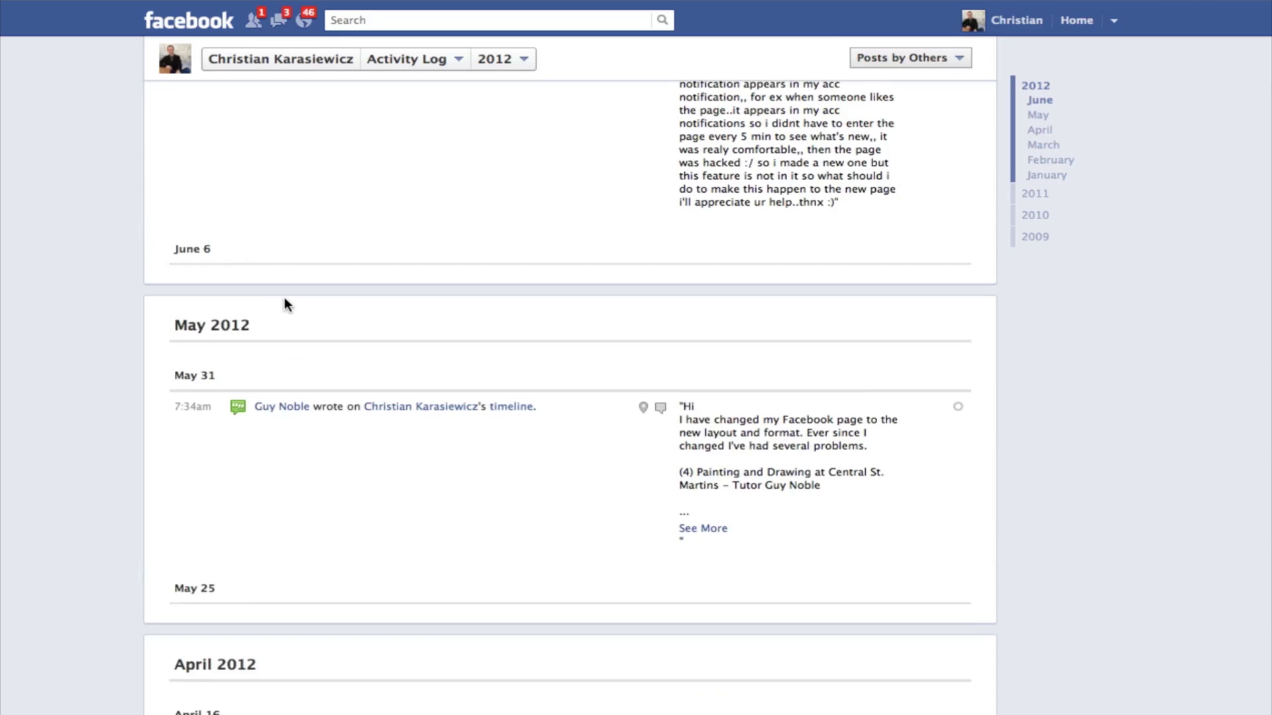
{"action": "scroll", "coordinate": [284, 298], "scroll_direction": "up", "scroll_amount": 1}
{"action": "scroll", "coordinate": [293, 288], "scroll_direction": "up", "scroll_amount": 1}
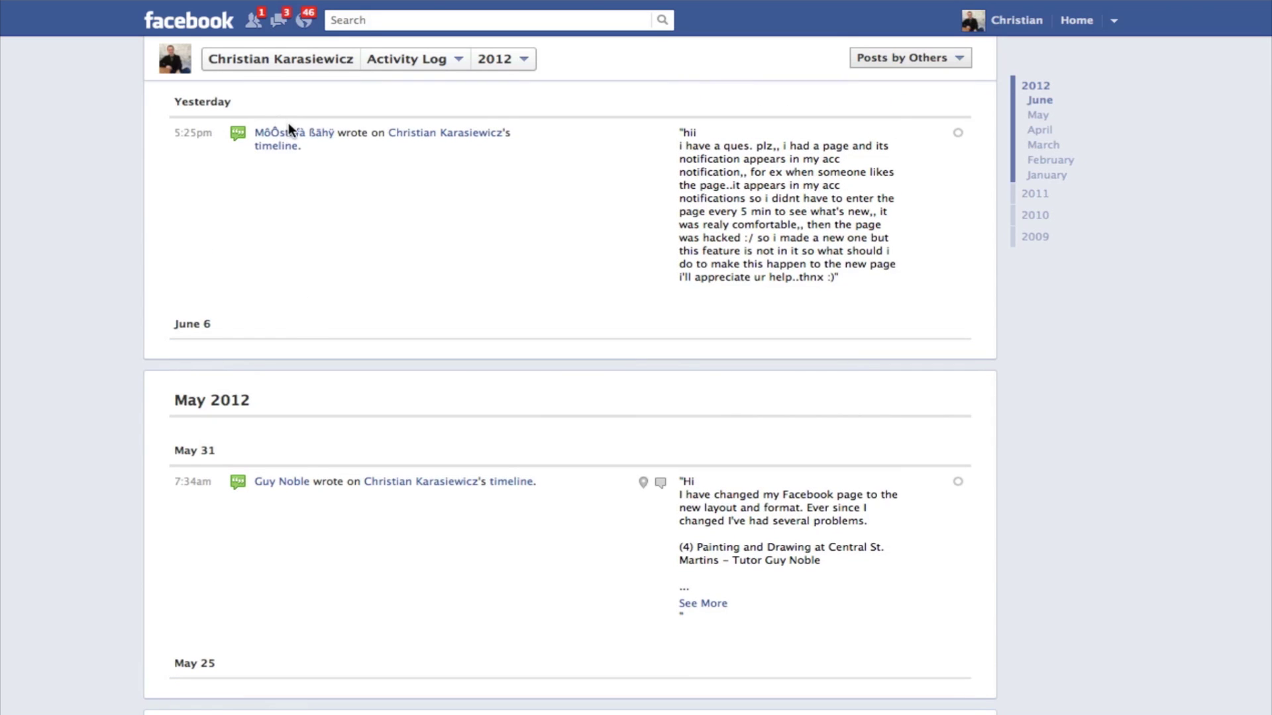
{"action": "mouse_move", "coordinate": [294, 132]}
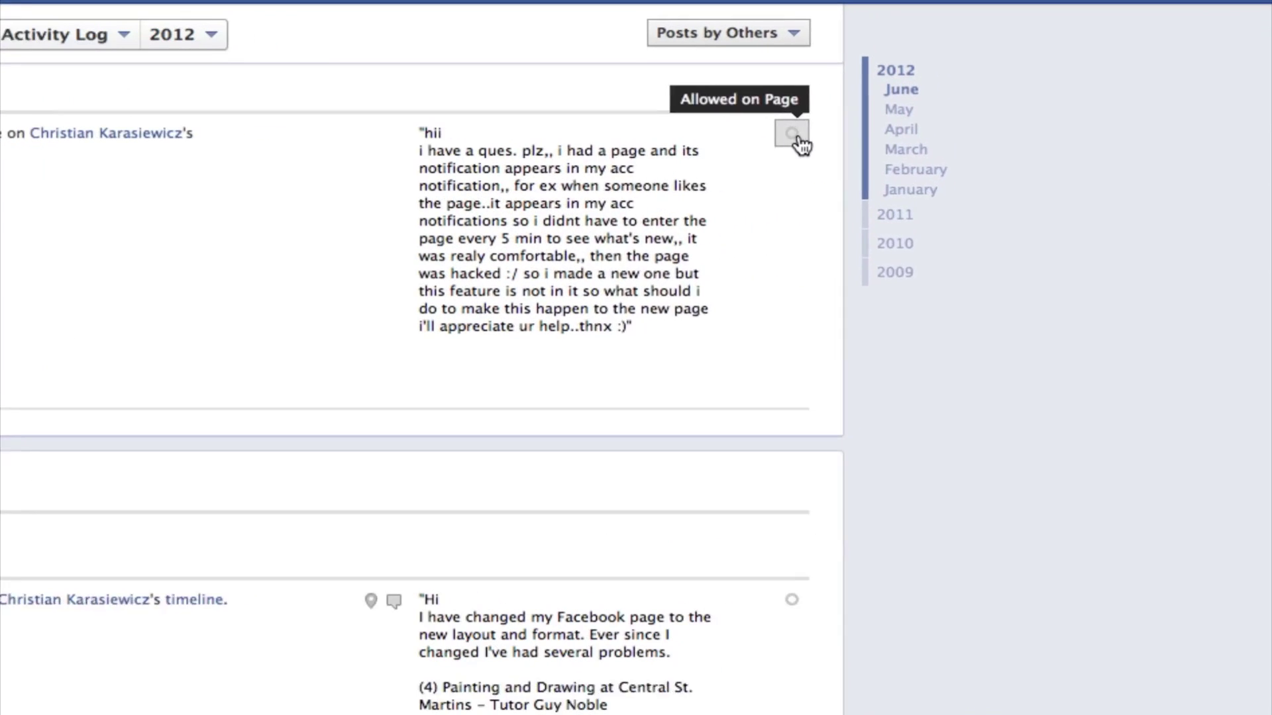
Step: Set the fan's page-notifications question post to Hidden from Page
{"action": "left_click", "coordinate": [793, 135]}
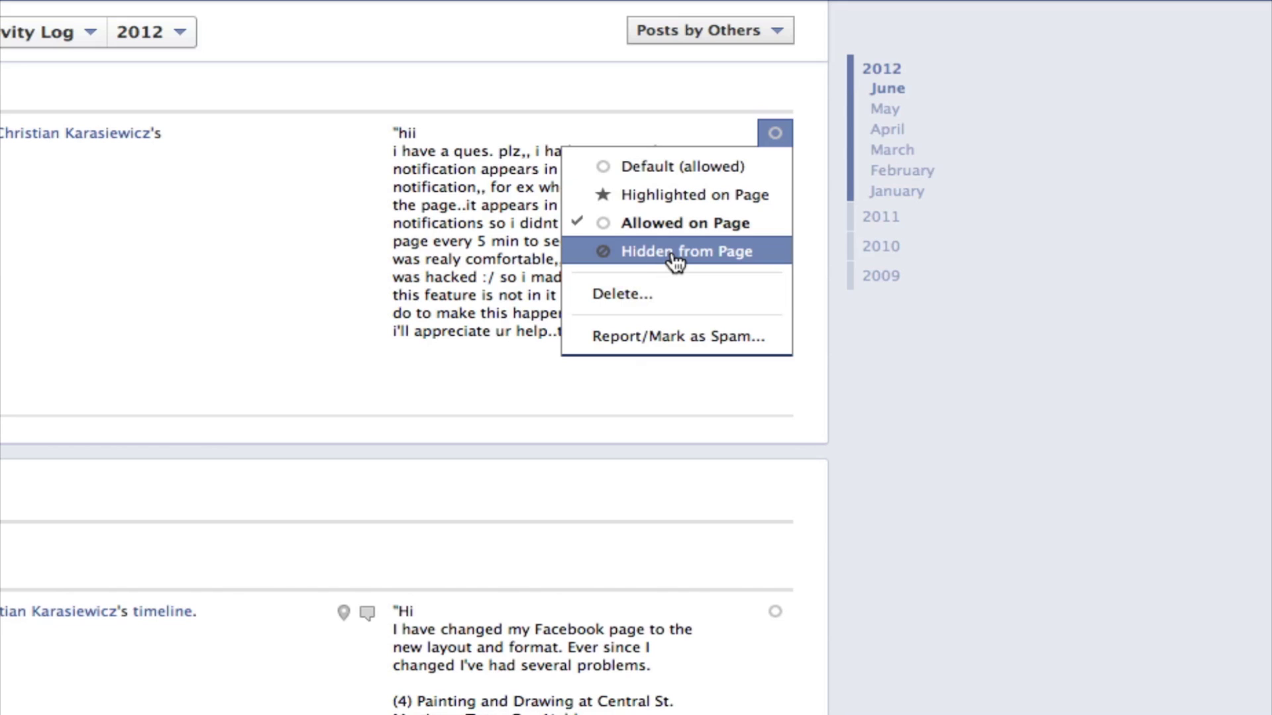
{"action": "left_click", "coordinate": [676, 255]}
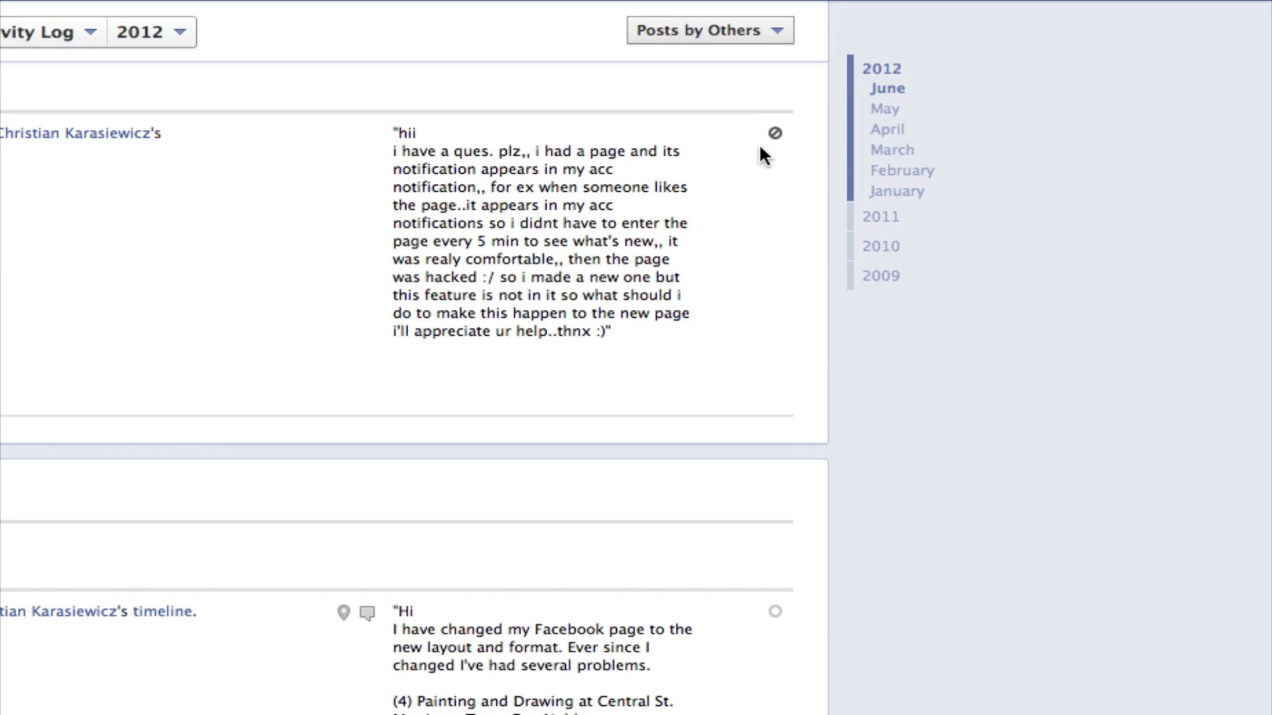
{"action": "scroll", "coordinate": [861, 391], "scroll_direction": "down", "scroll_amount": 5}
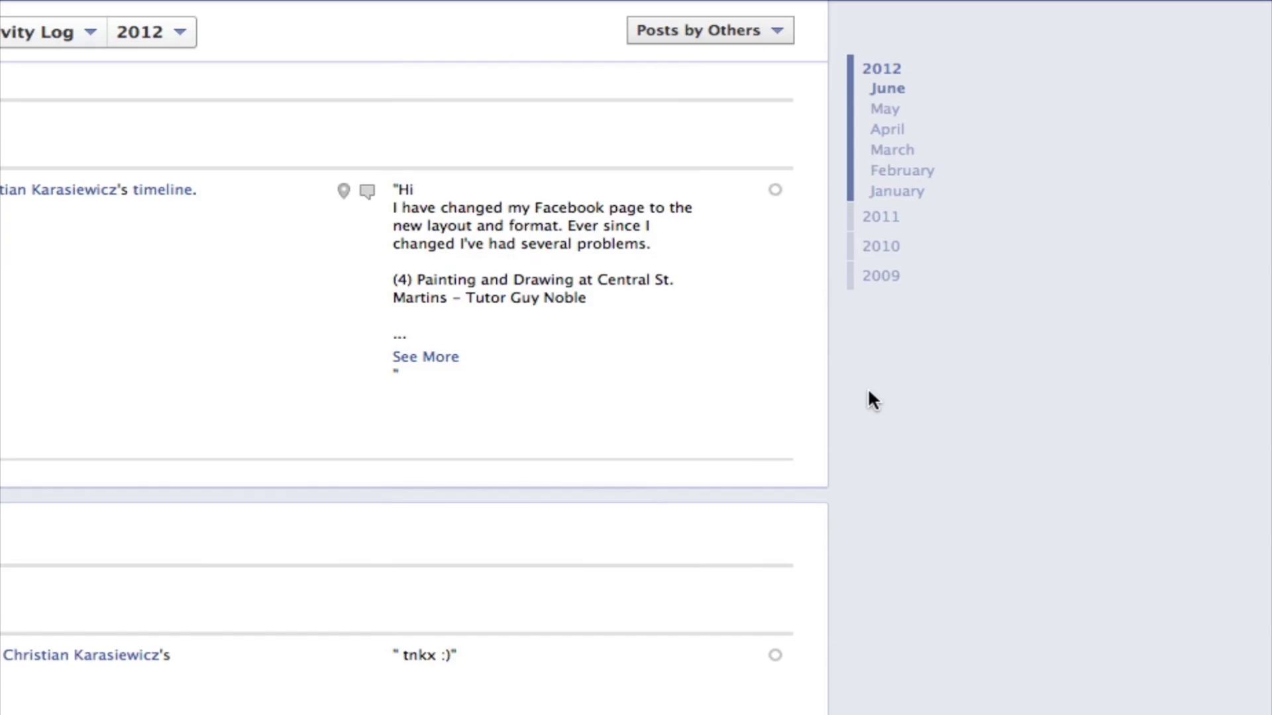
{"action": "scroll", "coordinate": [867, 388], "scroll_direction": "down", "scroll_amount": 5}
{"action": "scroll", "coordinate": [868, 388], "scroll_direction": "down", "scroll_amount": 2}
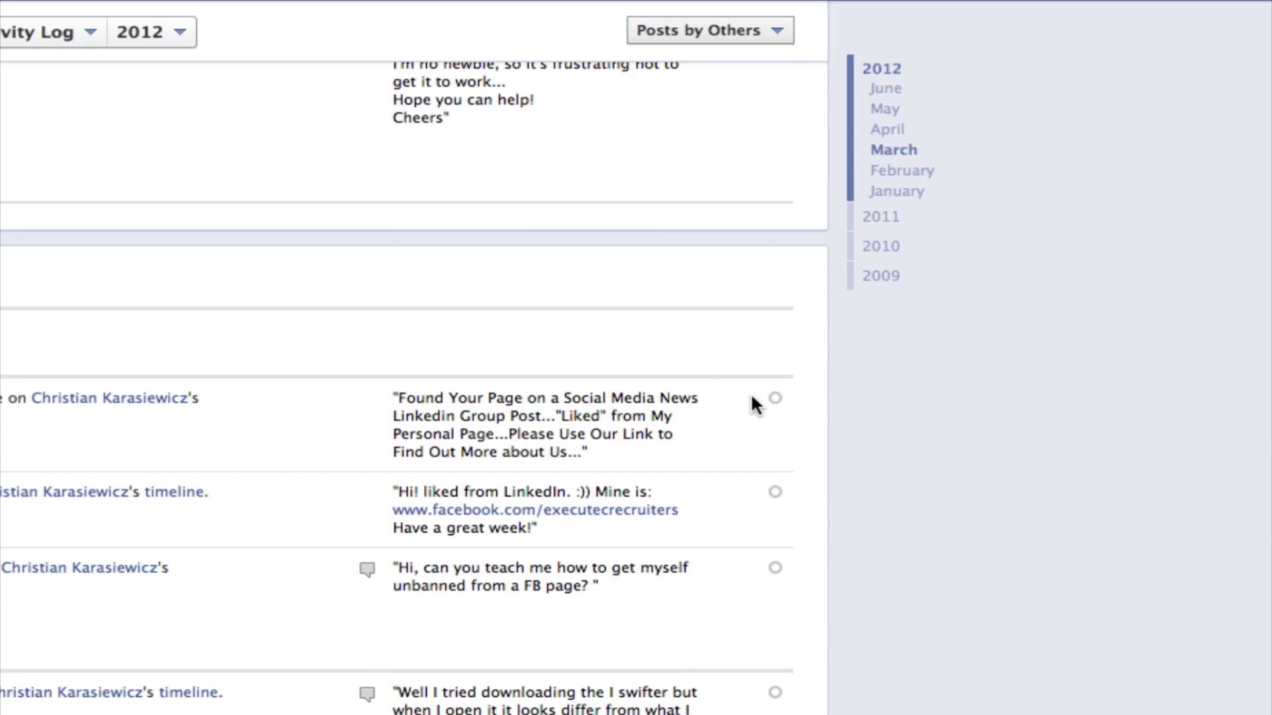
{"action": "scroll", "coordinate": [862, 526], "scroll_direction": "down", "scroll_amount": 2}
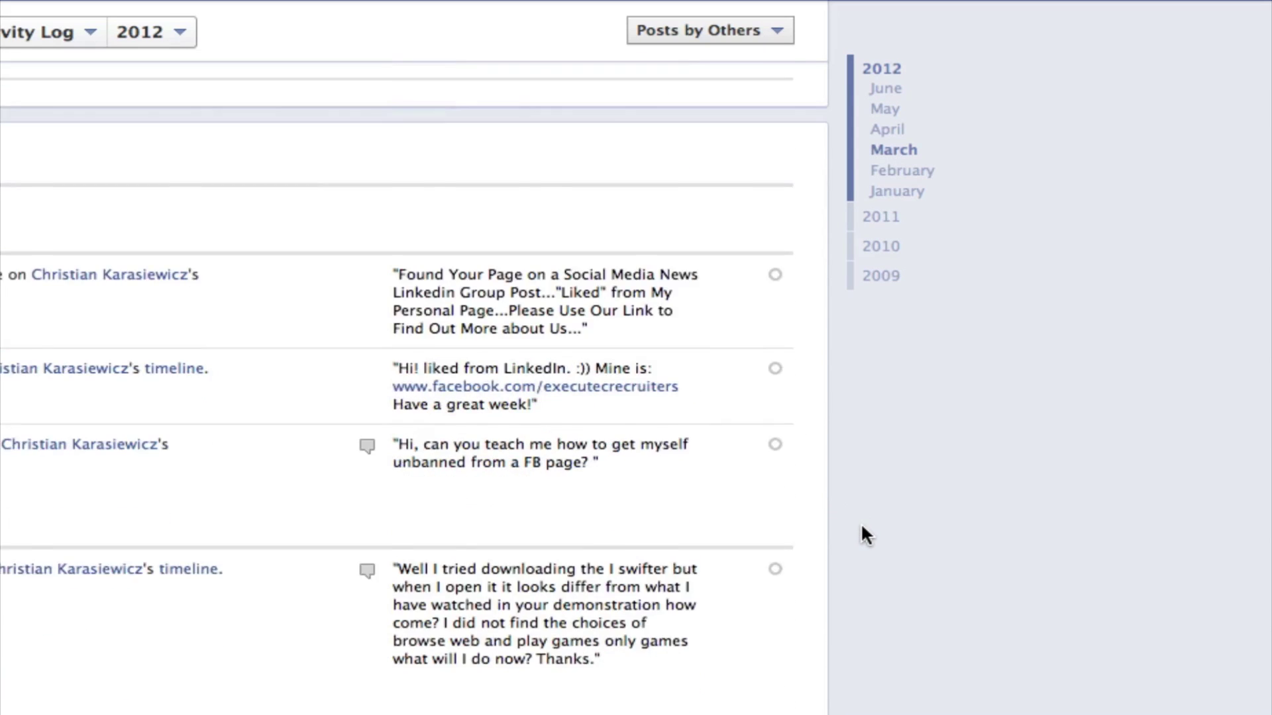
{"action": "scroll", "coordinate": [862, 527], "scroll_direction": "down", "scroll_amount": 1}
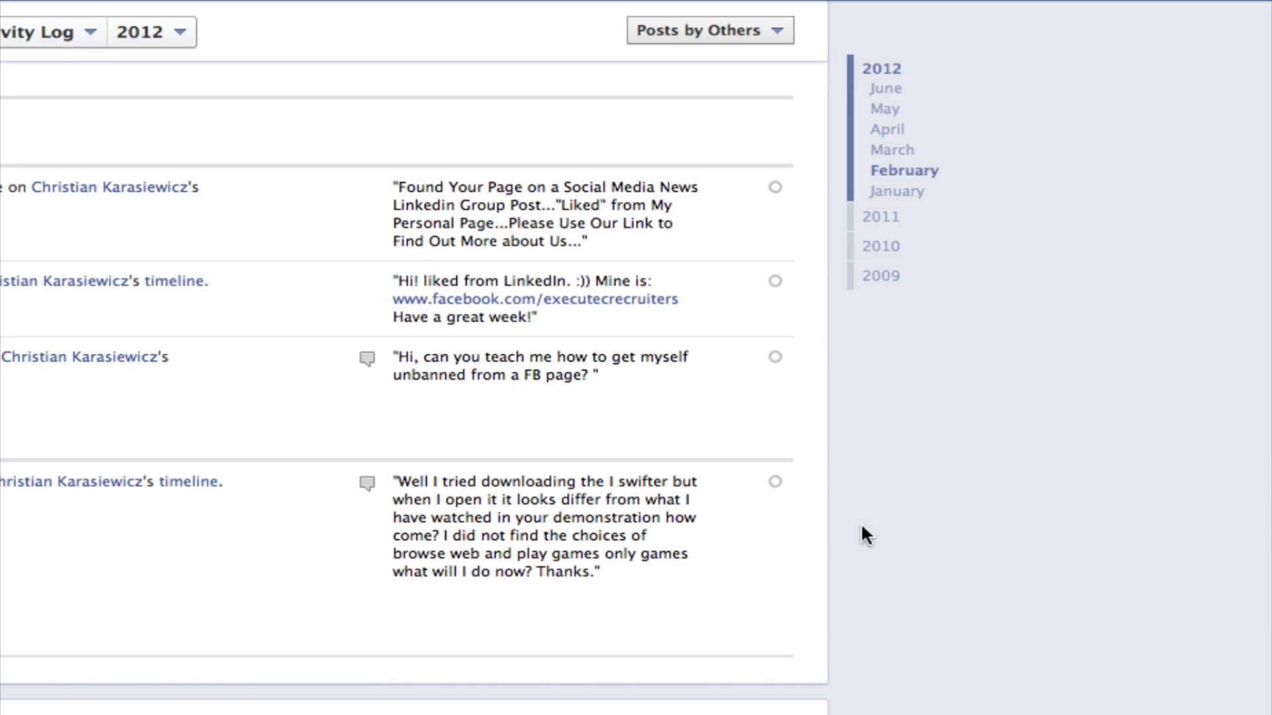
{"action": "scroll", "coordinate": [887, 519], "scroll_direction": "down", "scroll_amount": 1}
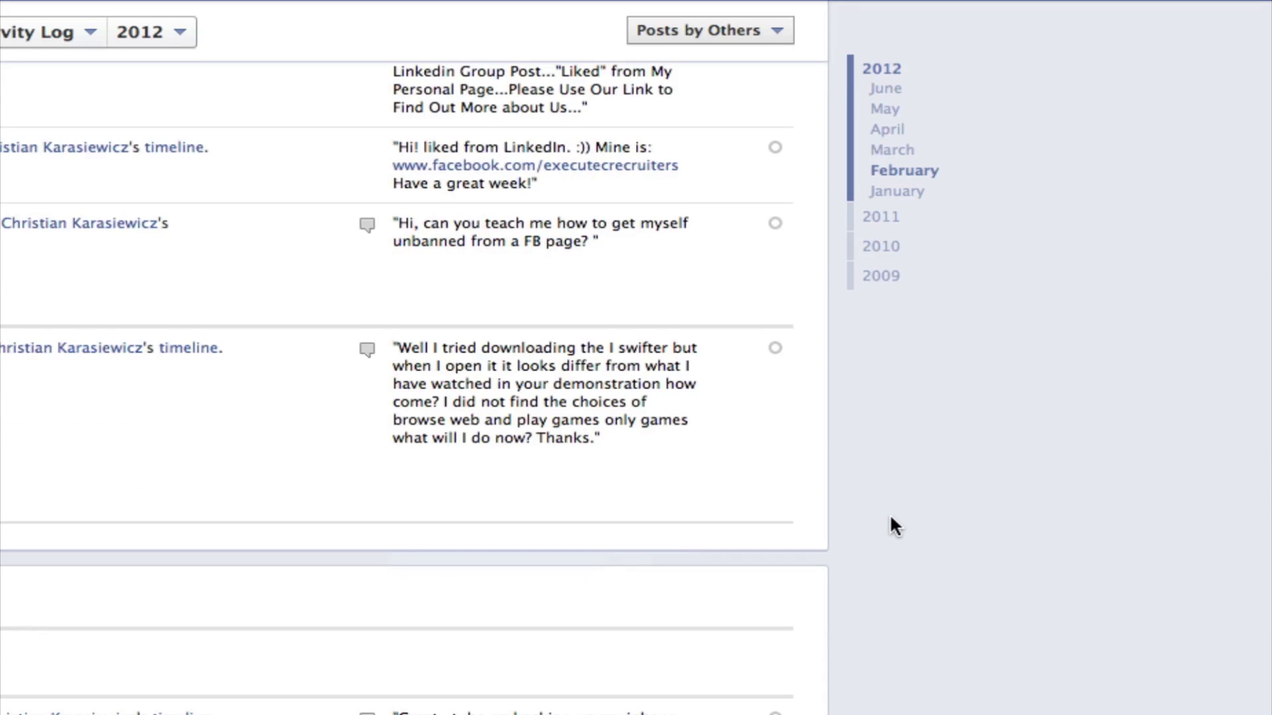
{"action": "scroll", "coordinate": [890, 514], "scroll_direction": "up", "scroll_amount": 5}
{"action": "scroll", "coordinate": [894, 512], "scroll_direction": "up", "scroll_amount": 3}
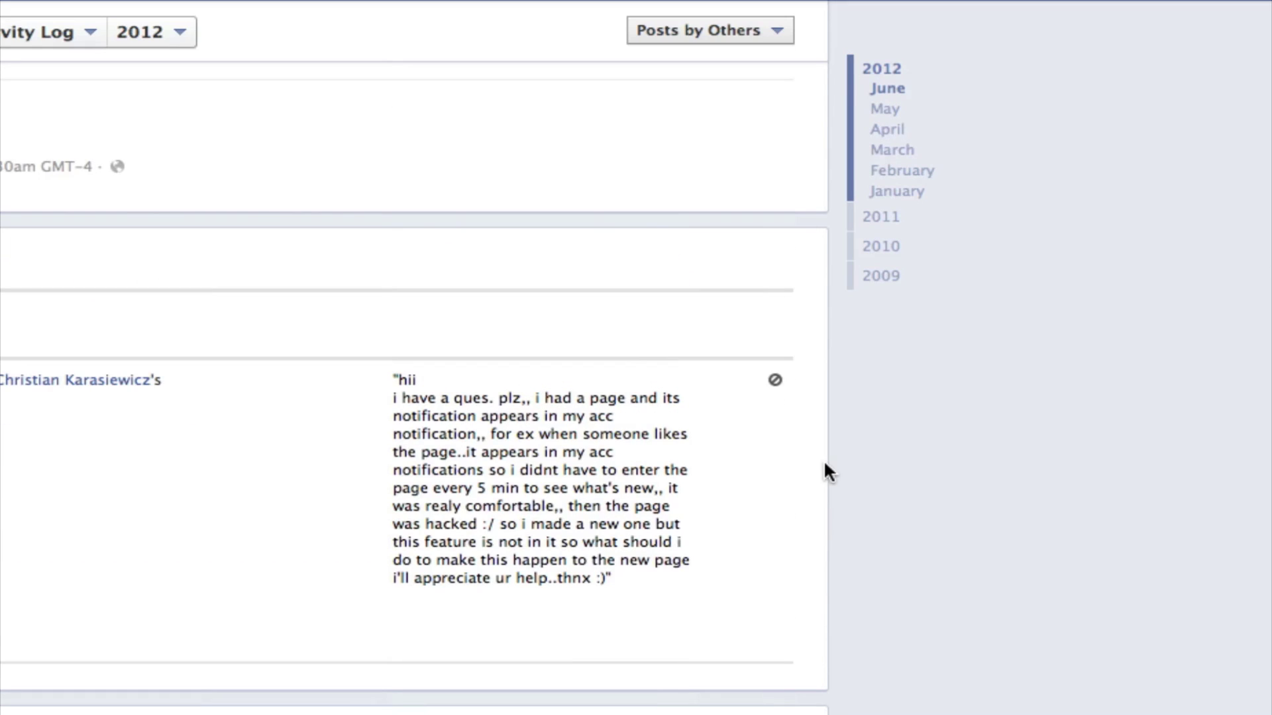
Step: Set the fan's question post back to Allowed on Page
{"action": "left_click", "coordinate": [776, 380]}
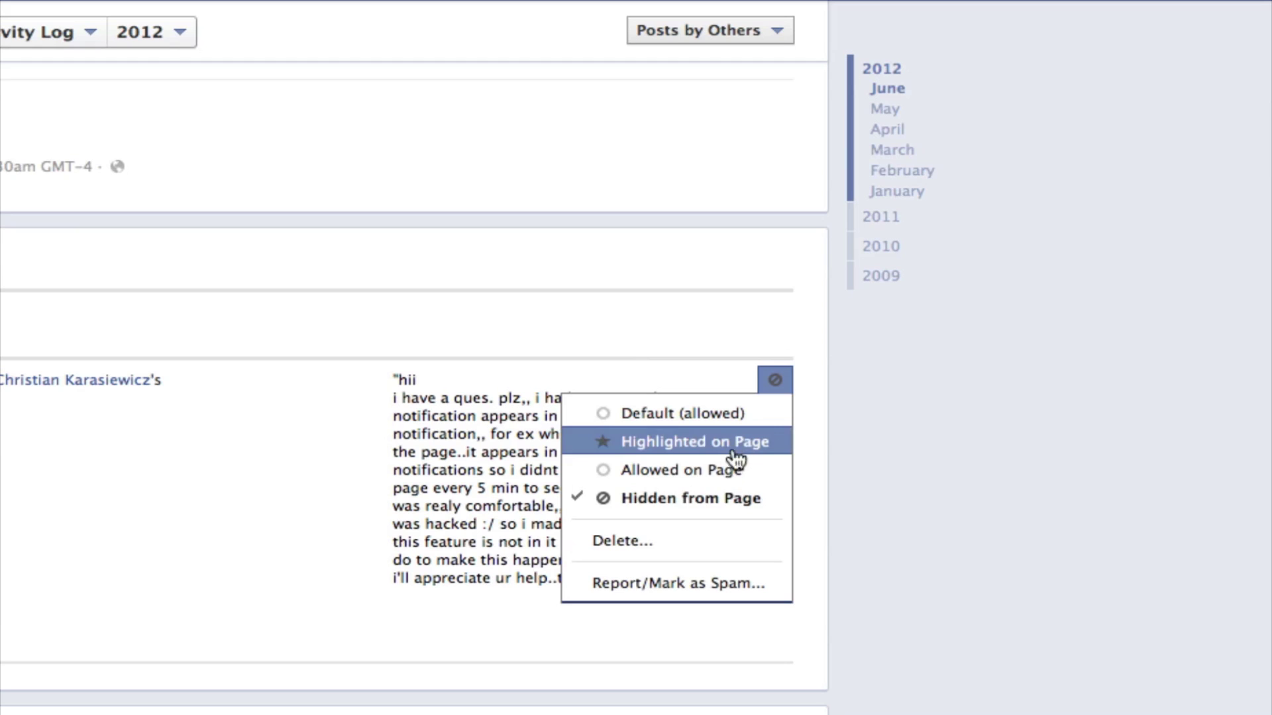
{"action": "left_click", "coordinate": [706, 471]}
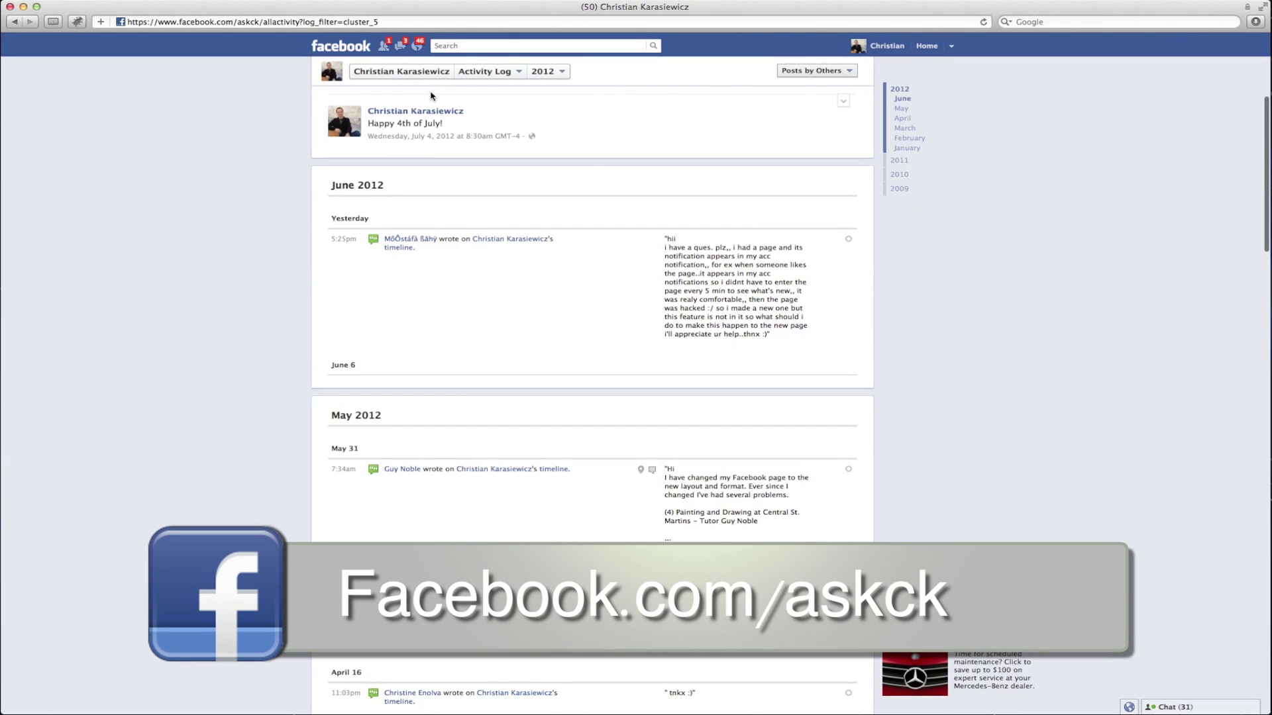
Step: Return from the Activity Log to the Page's timeline
{"action": "left_click", "coordinate": [417, 72]}
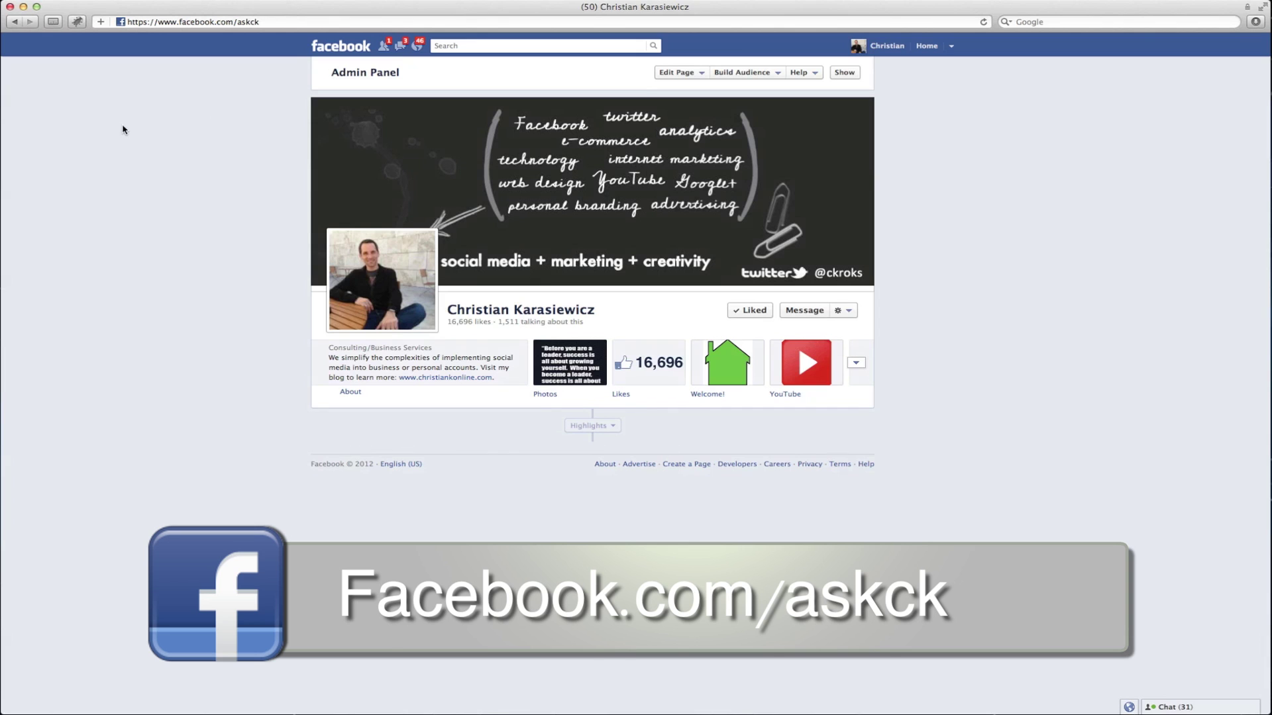